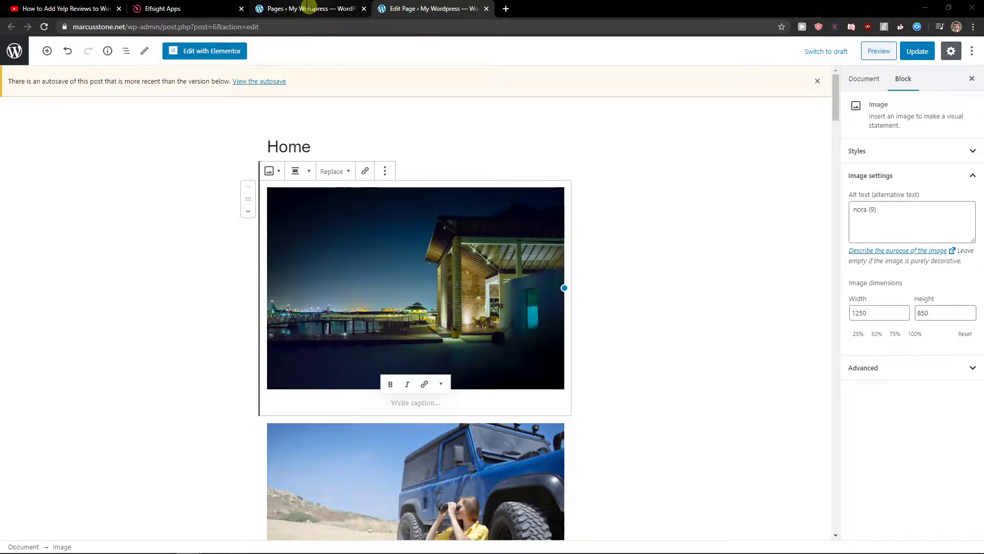
Step: Switch to the browser tab showing the contact form's 'Get in touch' header
click(66, 9)
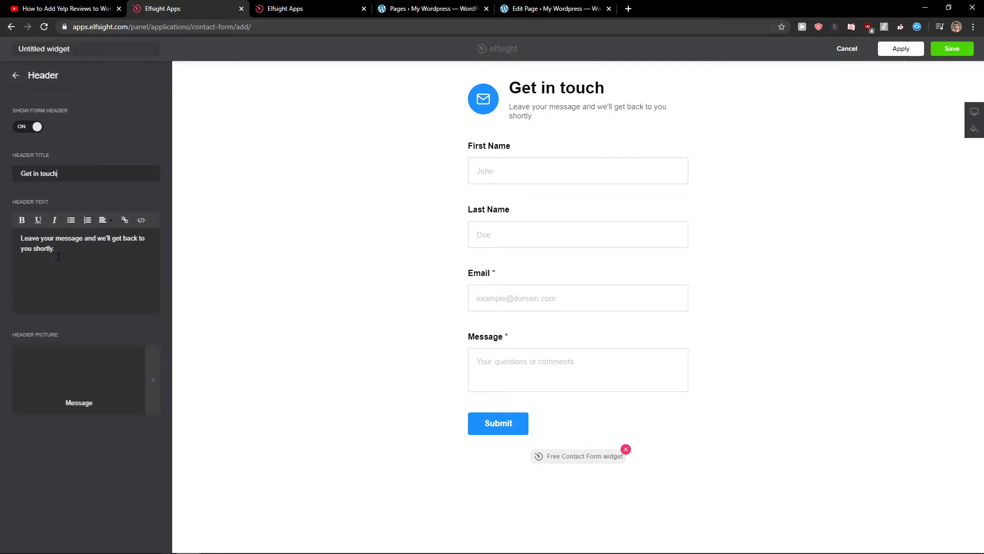
Step: Review the Mail tab's email subject and notification template text
click(18, 79)
click(47, 80)
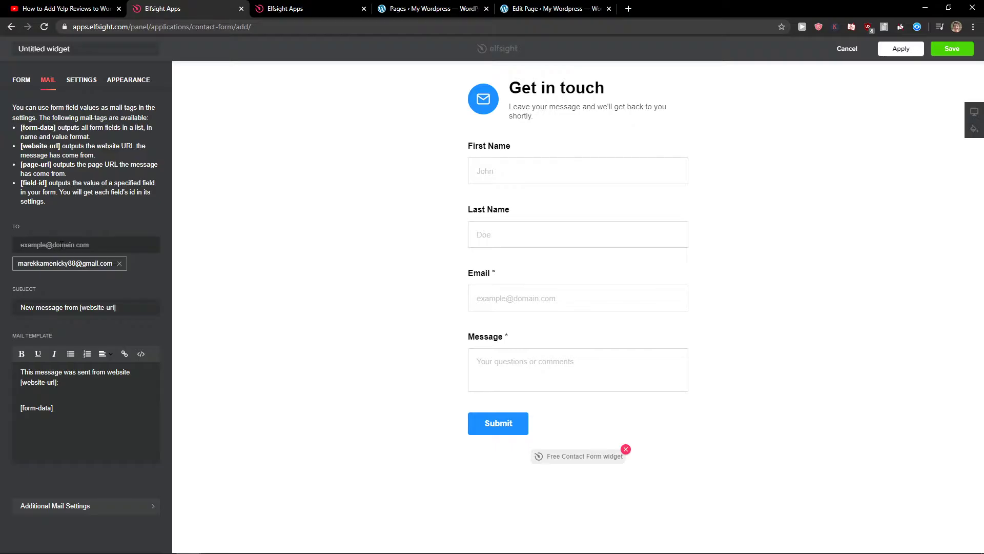
drag(117, 307, 17, 308)
drag(84, 434, 15, 373)
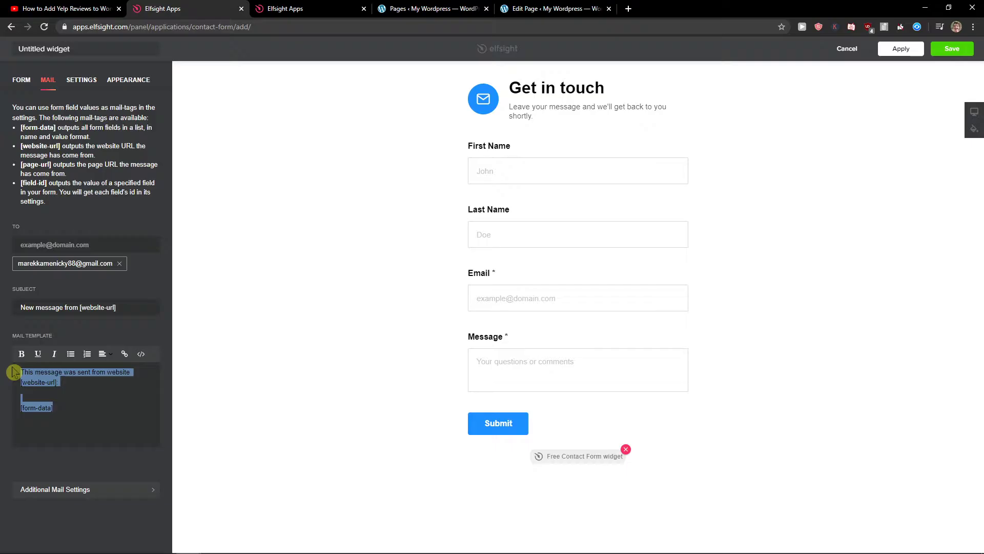
click(80, 396)
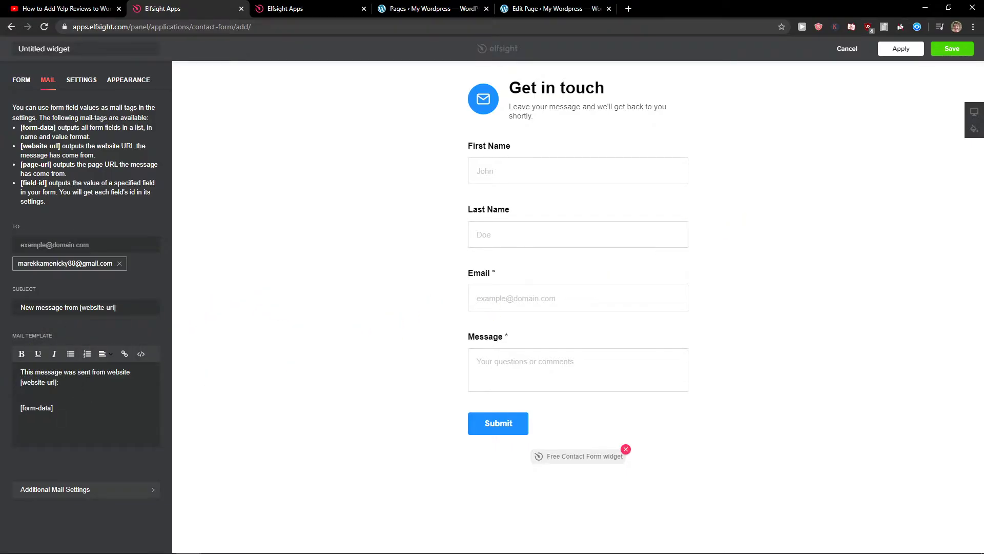
Step: Check the Action After Submit and appearance options, then return to the form fields
click(82, 80)
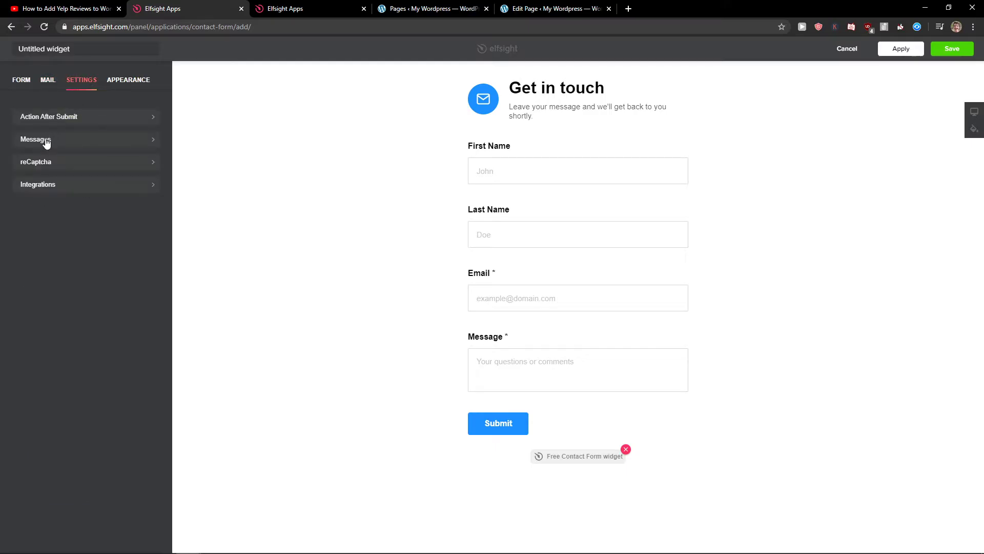
click(106, 115)
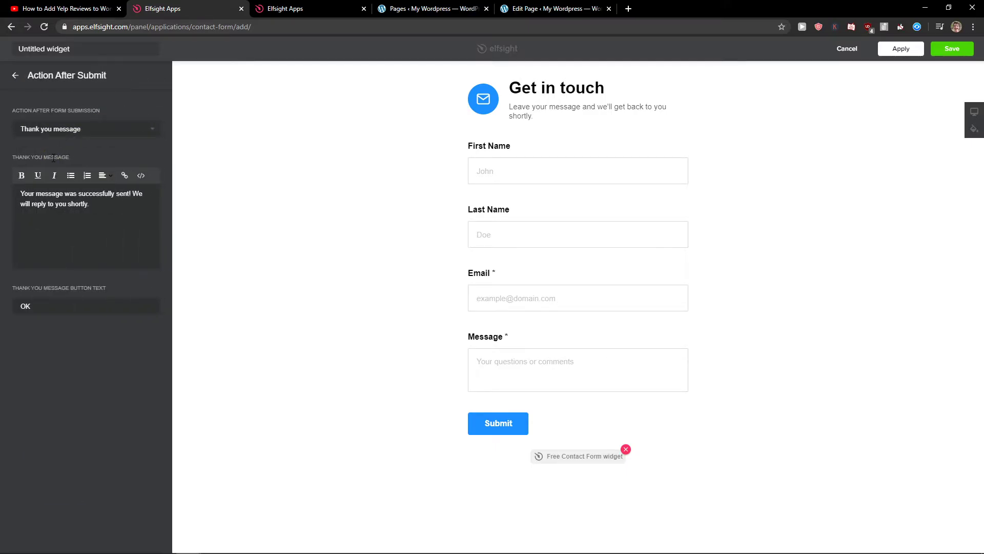
click(14, 75)
click(123, 79)
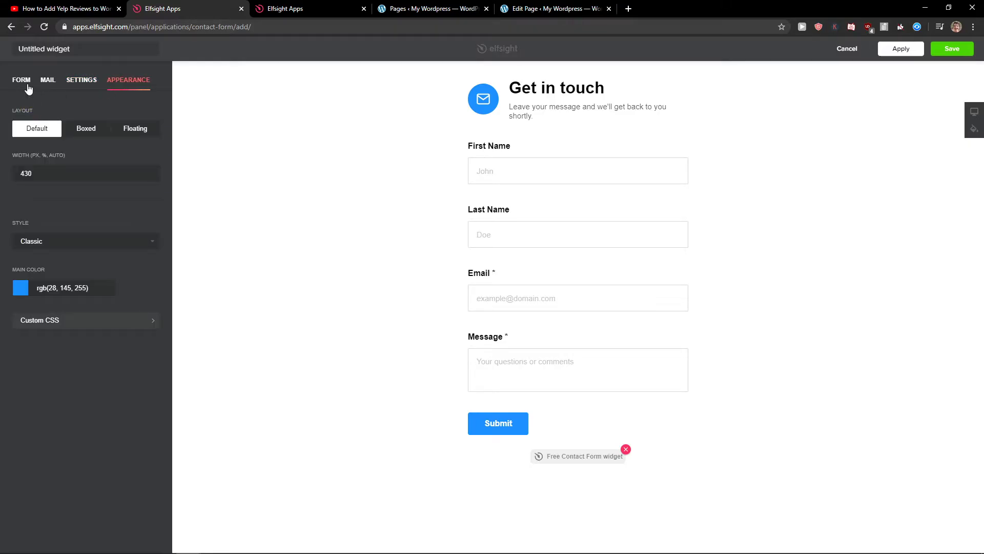
click(22, 79)
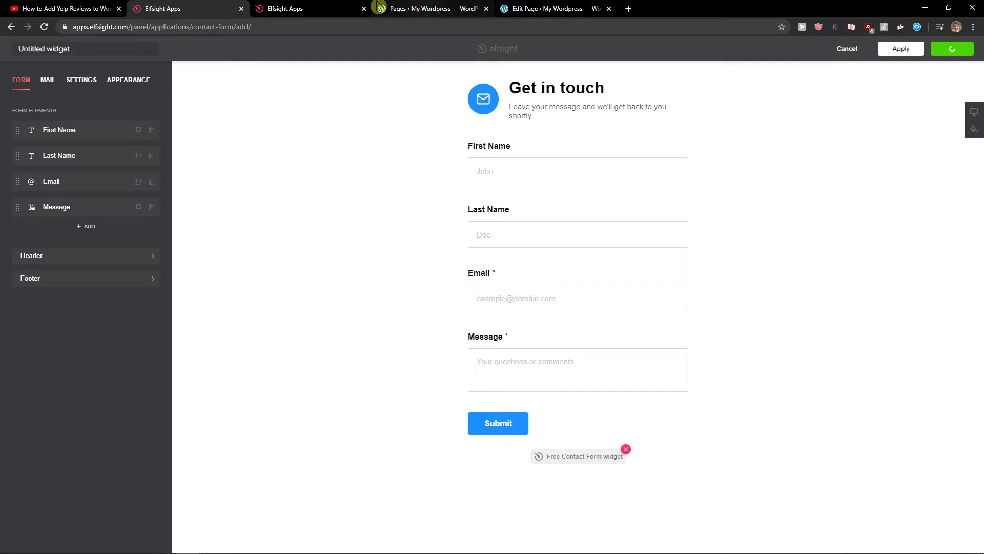
Step: Glance at single-app pricing plans, then return to the contact form widget's embed code
click(307, 9)
click(362, 125)
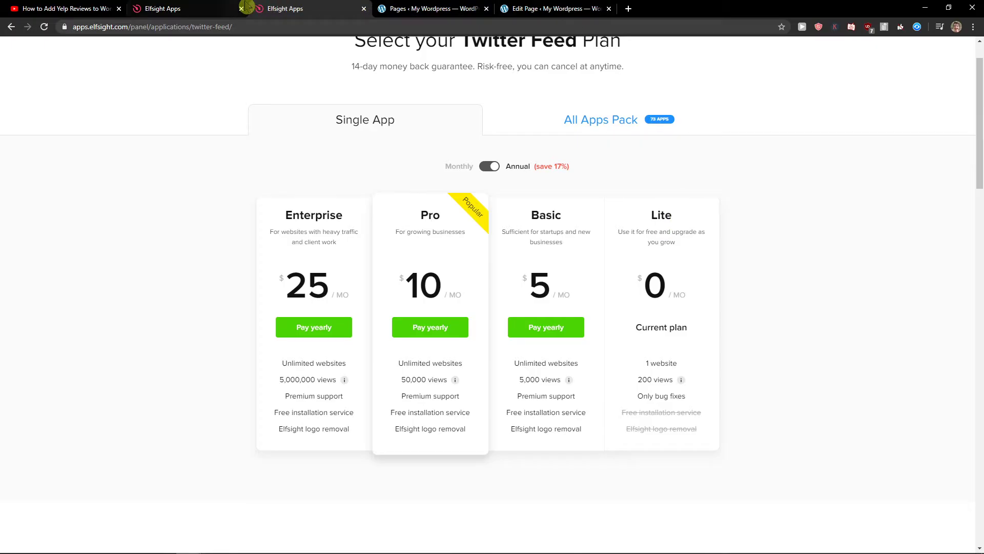
click(192, 9)
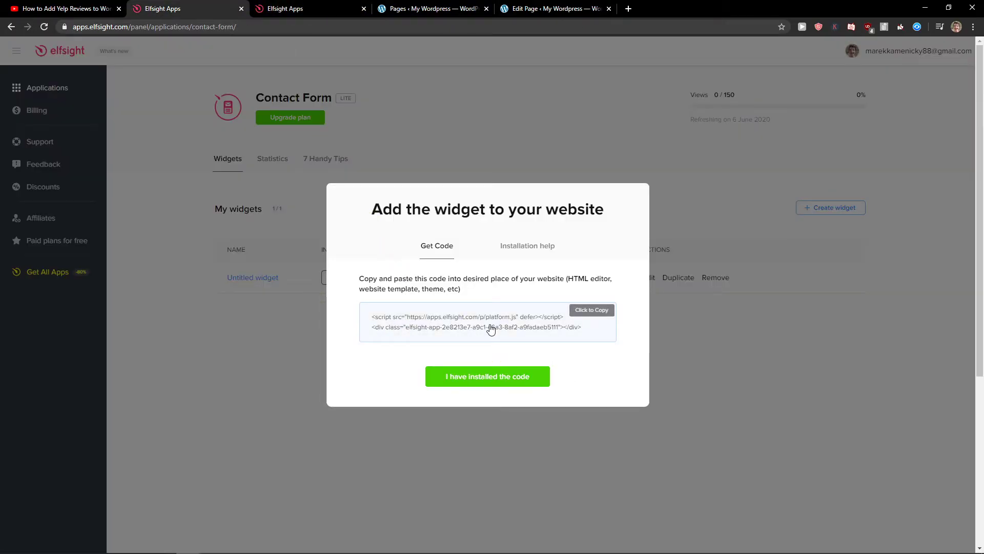
Step: Open the Home page editor and add a block below the first image
click(428, 9)
middle_click(121, 250)
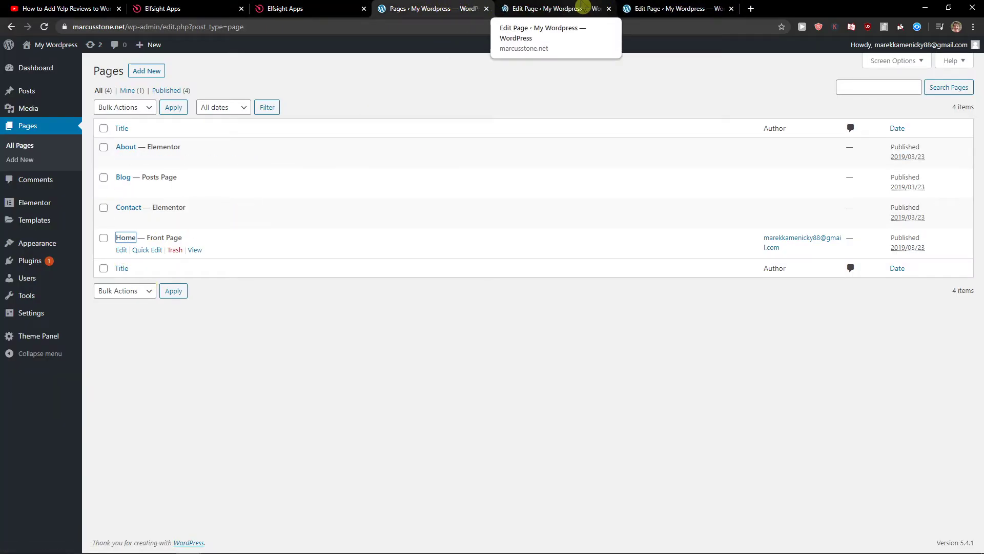
click(555, 8)
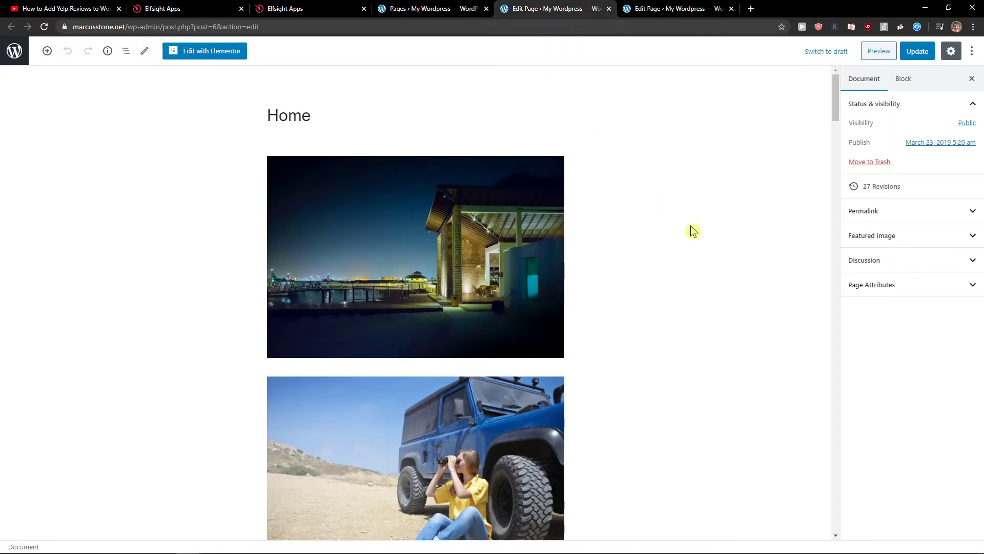
scroll(692, 231, down, 3)
click(413, 264)
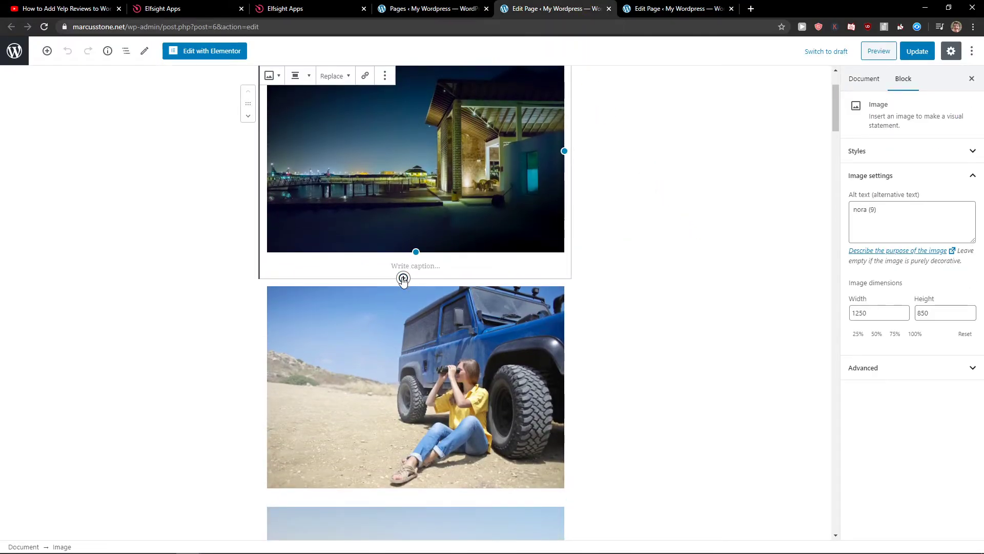
click(403, 278)
text(html)
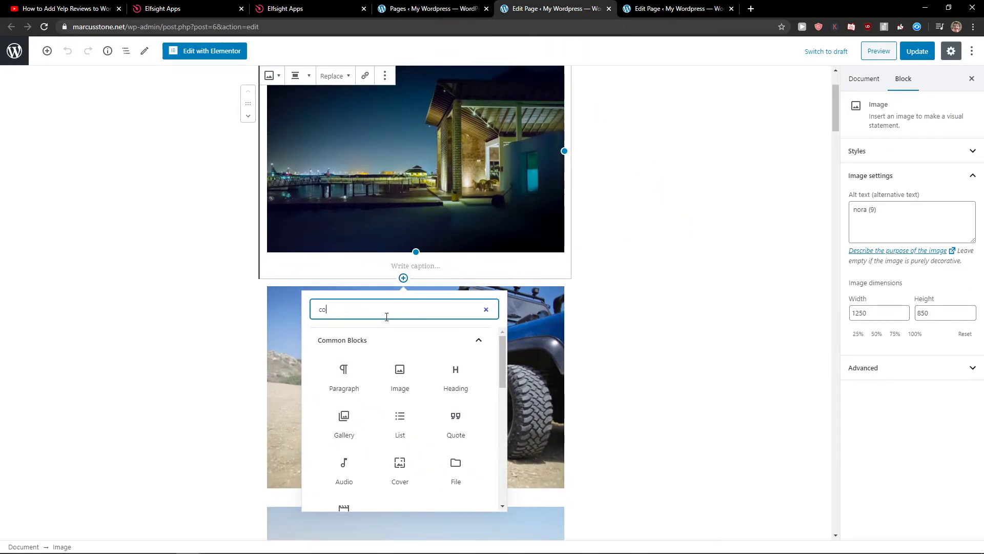
Step: Insert a Custom HTML block with the Elfsight code, then update and preview Home
click(346, 377)
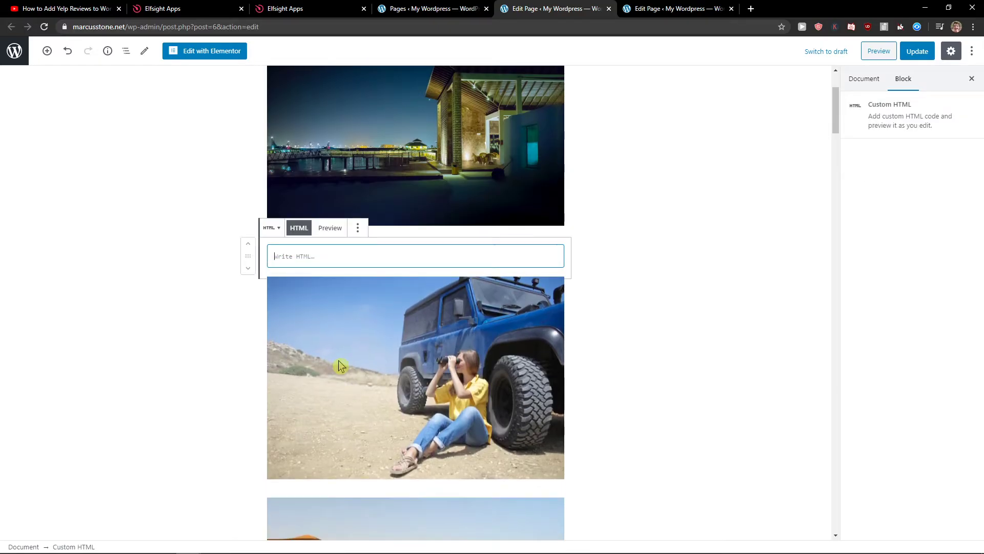
text(<script src="https://apps.elfsight.com/p/platform.js" defer></script> <div class="elfsight-app-2e8213e7-a9c1-46a3-8af2-a9fadaeb5111"></div>)
click(590, 296)
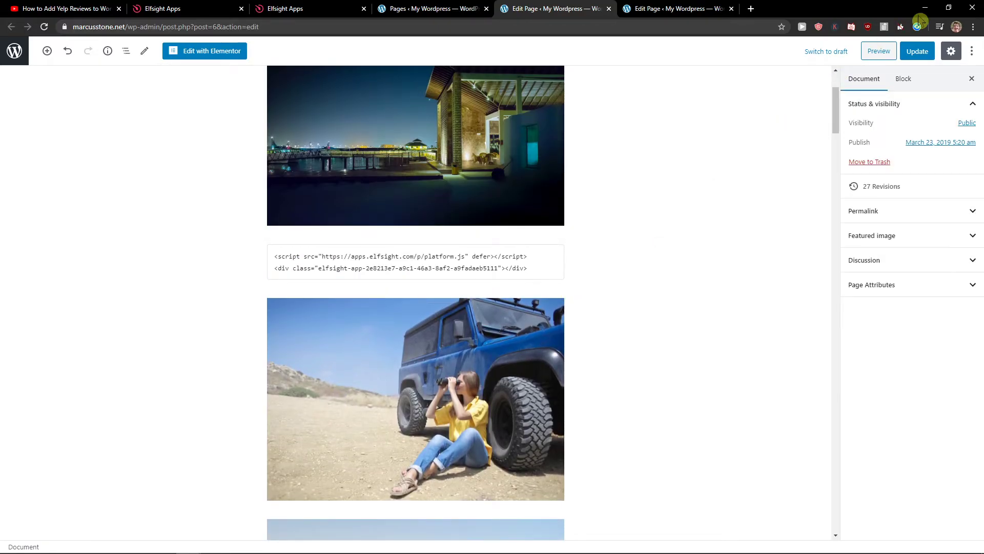
click(915, 51)
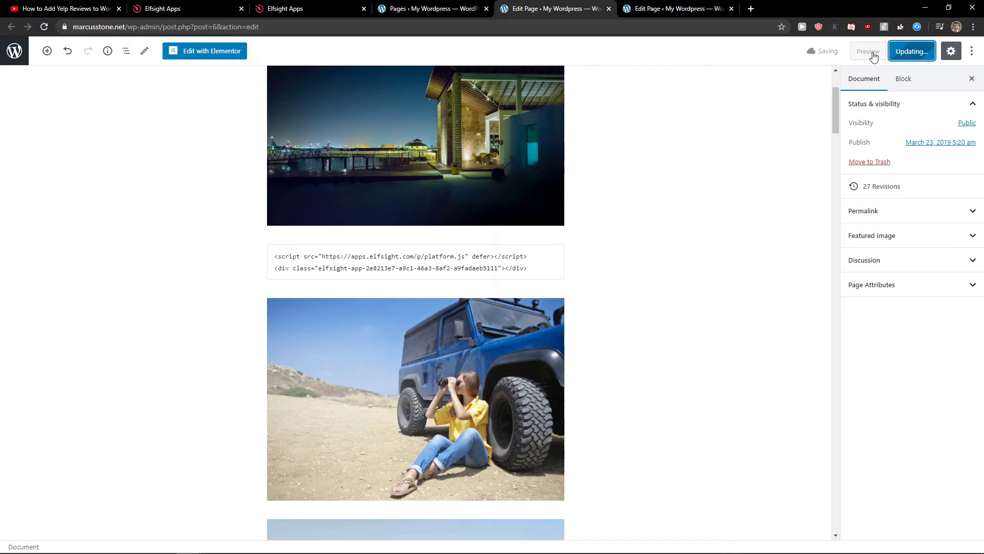
click(868, 51)
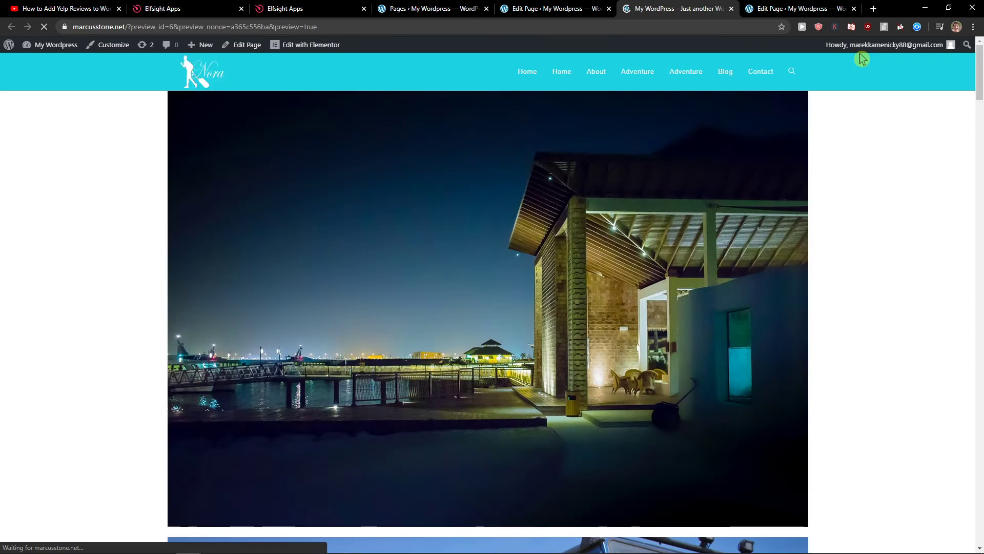
scroll(820, 87, down, 3)
scroll(554, 308, down, 3)
scroll(554, 308, down, 3)
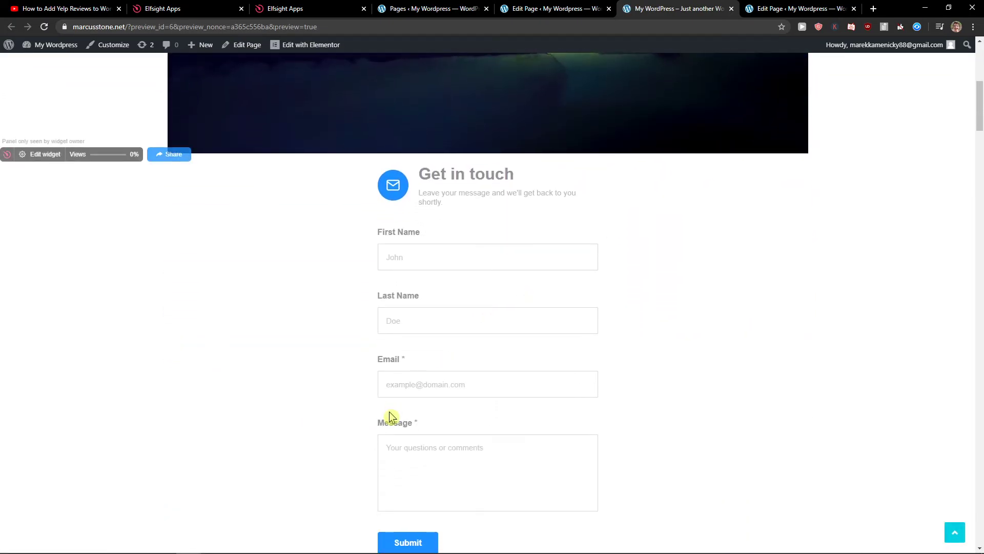
scroll(554, 346, down, 3)
scroll(553, 390, up, 3)
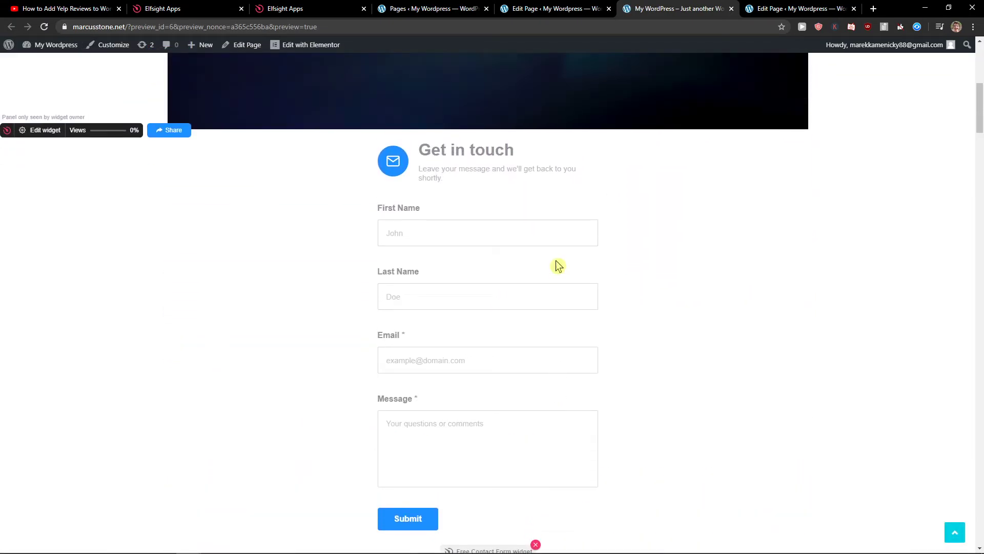
click(549, 233)
click(677, 248)
scroll(533, 263, down, 1)
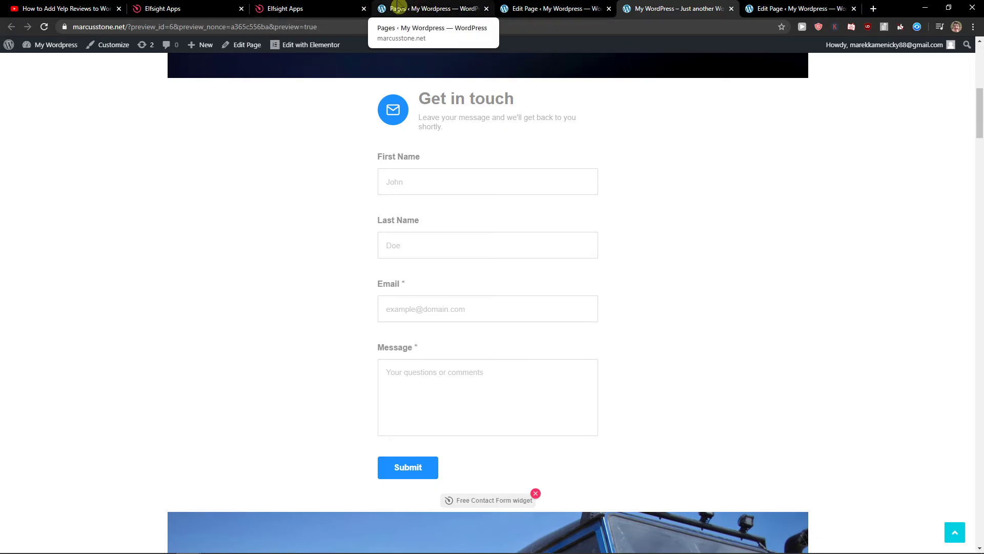
click(427, 9)
click(307, 8)
click(427, 9)
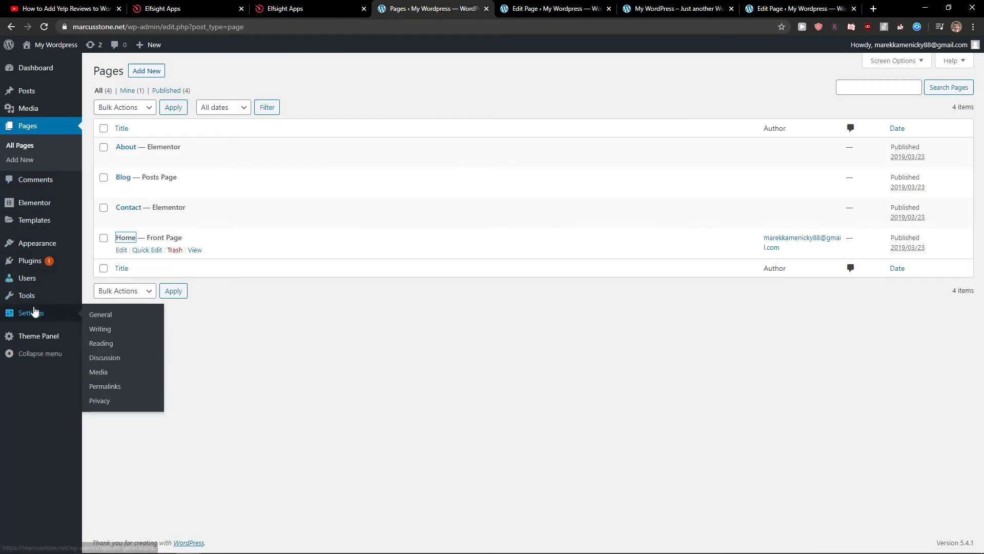
click(554, 8)
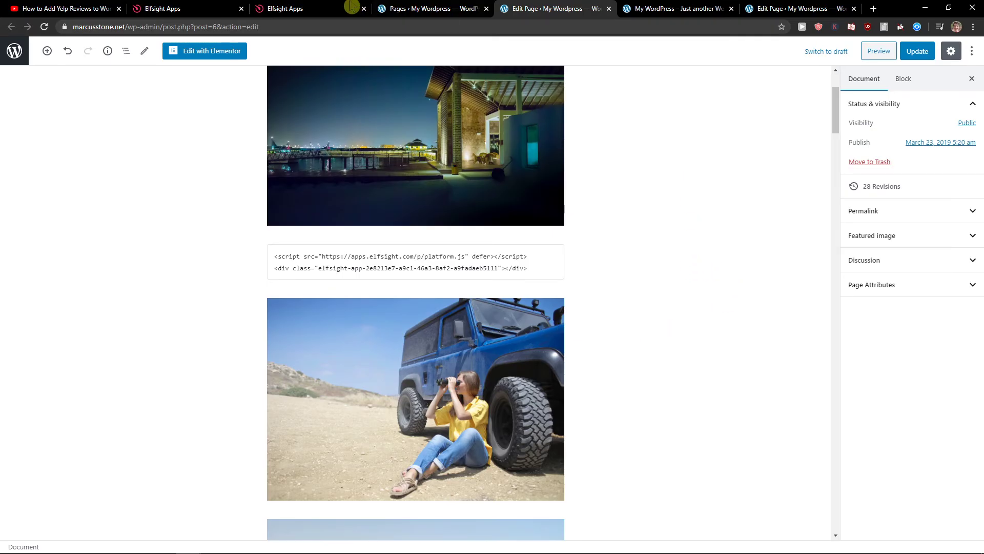
click(677, 9)
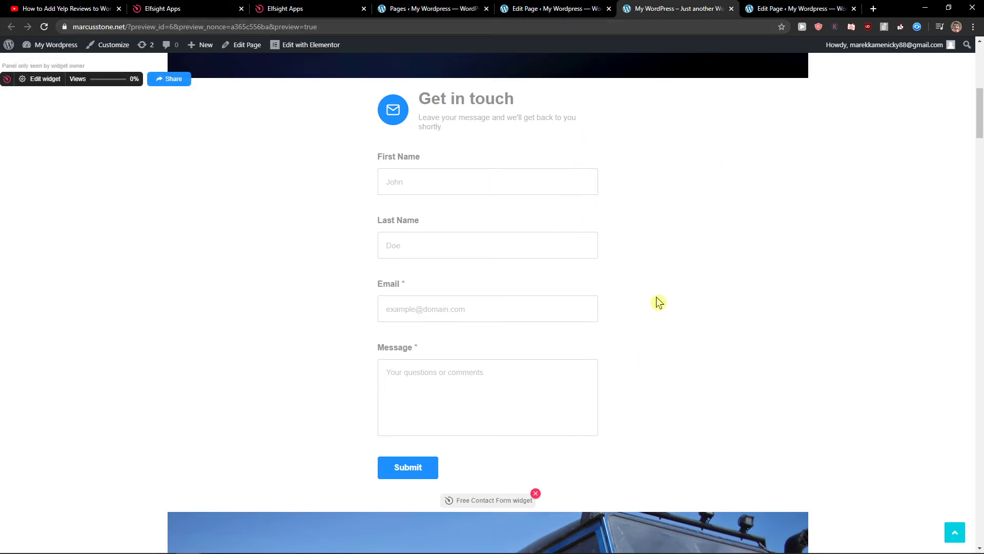
Step: Show the All Apps Pack annual pricing tiers on the Twitter Feed plan page
click(342, 9)
click(565, 129)
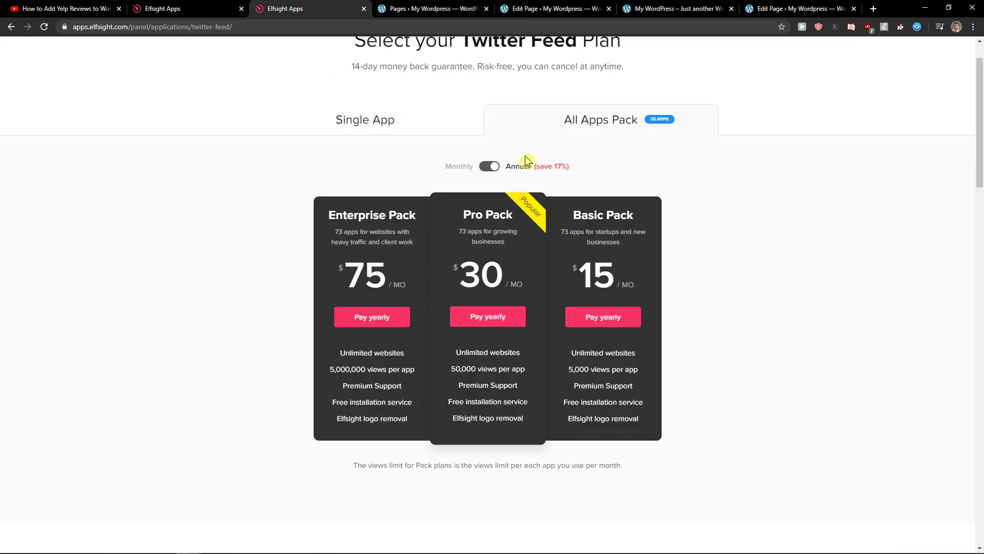
scroll(563, 216, up, 1)
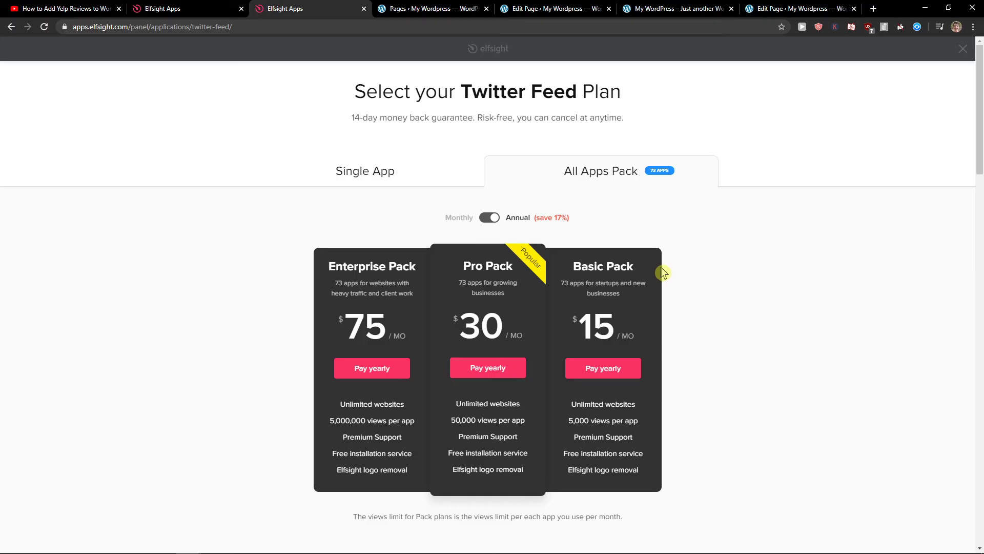
scroll(662, 273, down, 2)
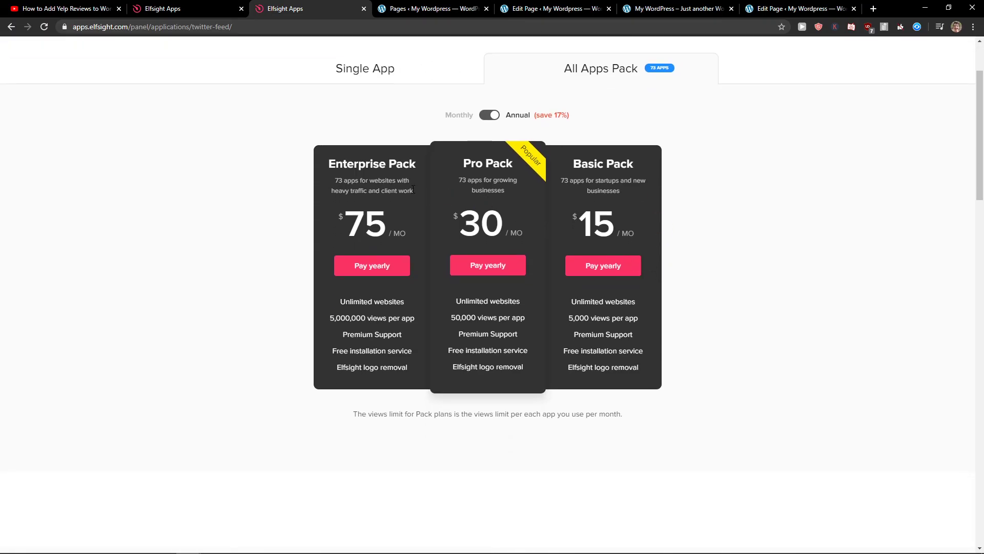